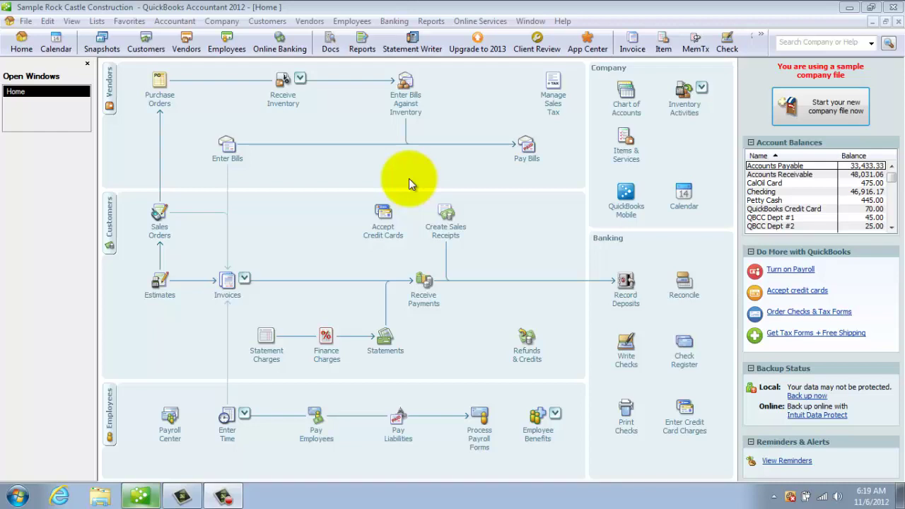
Begin a bank reconciliation for the Checking account and enter an ending balance of 34,592.98.
{"action": "left_click", "coordinate": [392, 22]}
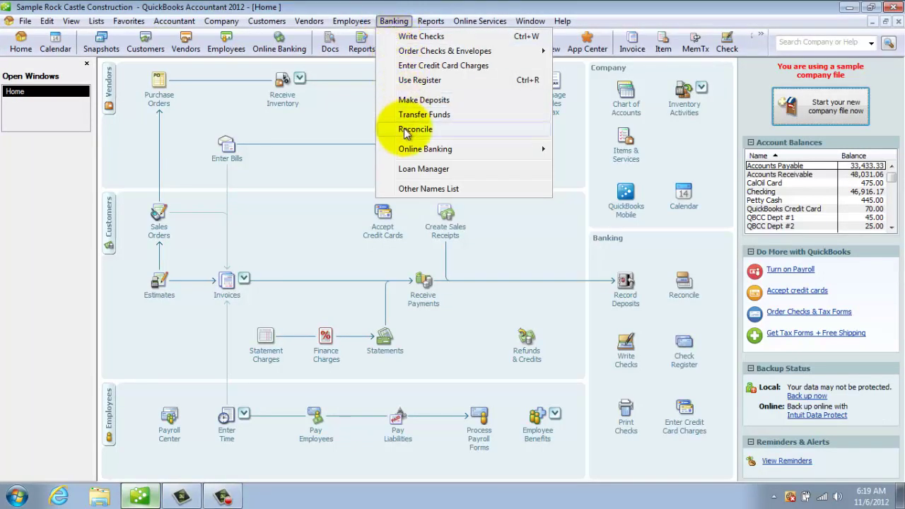
{"action": "left_click", "coordinate": [532, 234]}
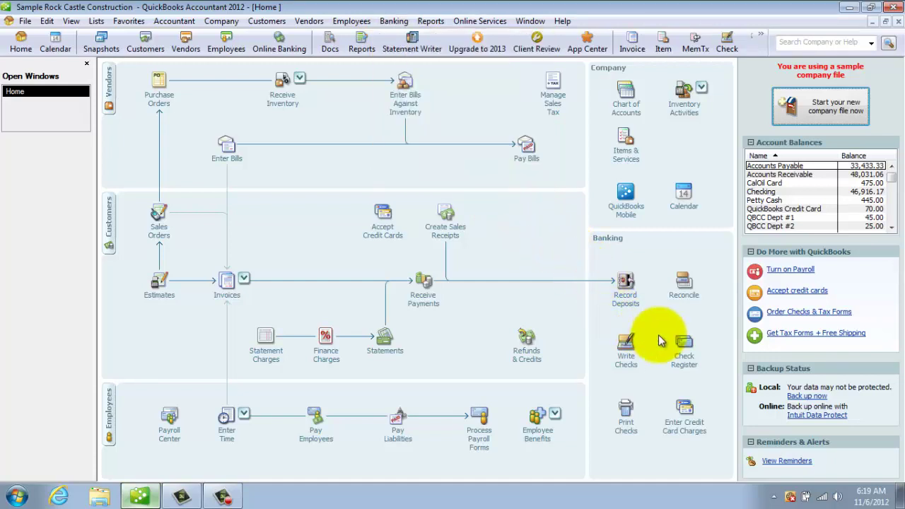
{"action": "left_click", "coordinate": [684, 286]}
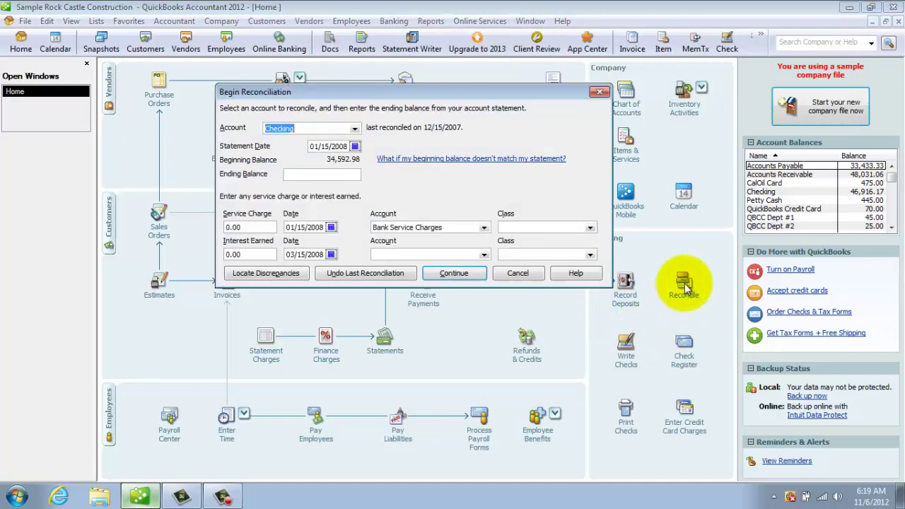
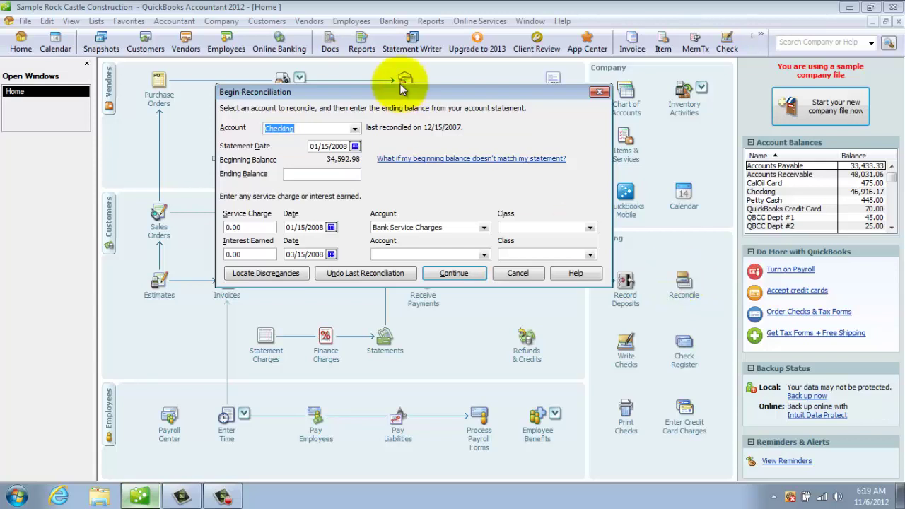
{"action": "left_click", "coordinate": [355, 128]}
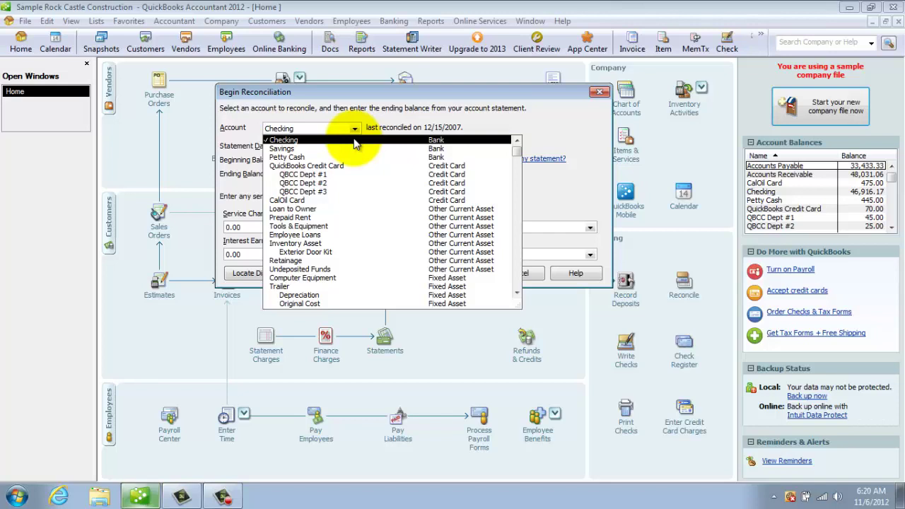
{"action": "left_click", "coordinate": [355, 140]}
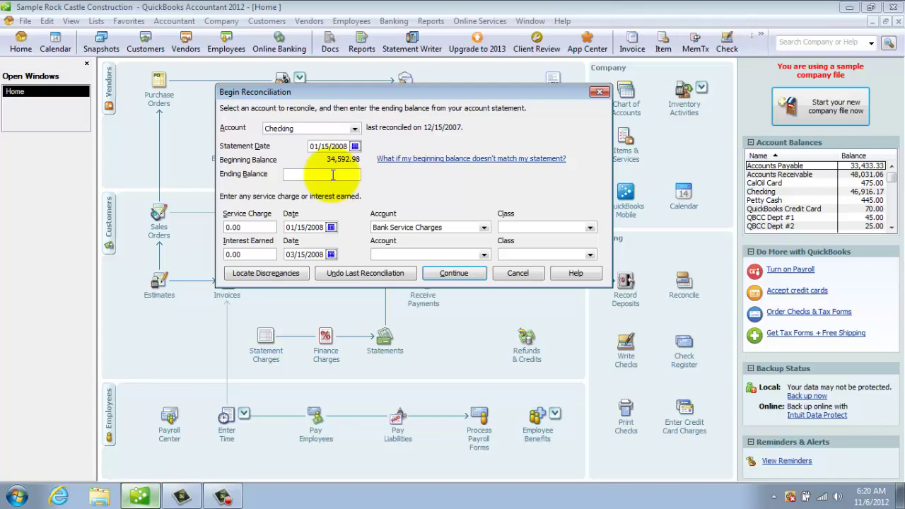
{"action": "type", "text": "34592.98"}
Enter a service charge of 15.00 for the reconciliation, keeping its date and the Bank Service Charges account.
{"action": "left_click", "coordinate": [245, 227]}
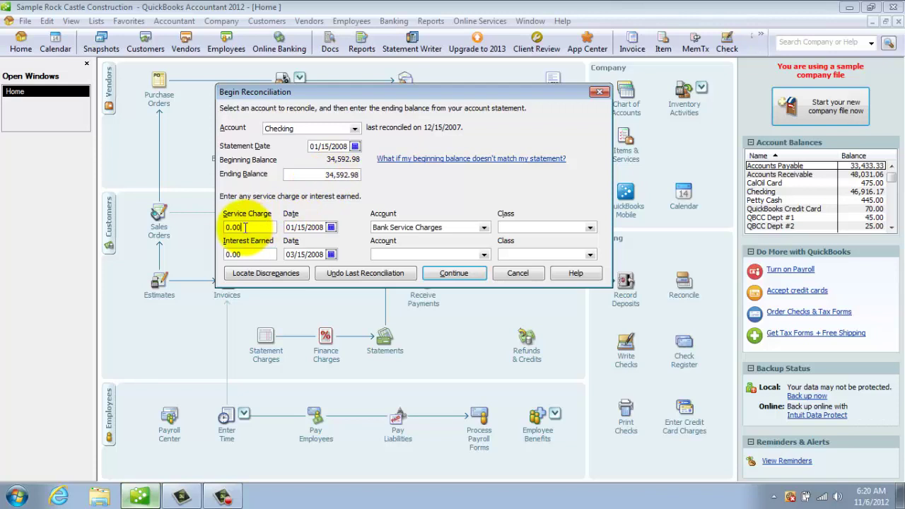
{"action": "key", "text": "BackSpace"}
{"action": "key", "text": "BackSpace"}
{"action": "key", "text": "BackSpace"}
{"action": "key", "text": "BackSpace"}
{"action": "type", "text": "15"}
{"action": "key", "text": "Tab"}
{"action": "key", "text": "Tab"}
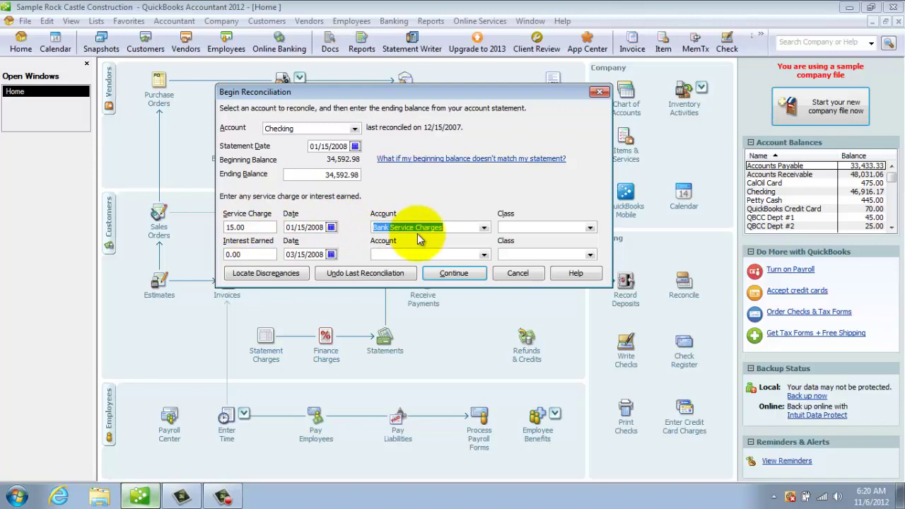
Enter interest earned of 0.02 dated 01/15/2008 and assign it to the Interest Income account.
{"action": "left_click", "coordinate": [253, 255]}
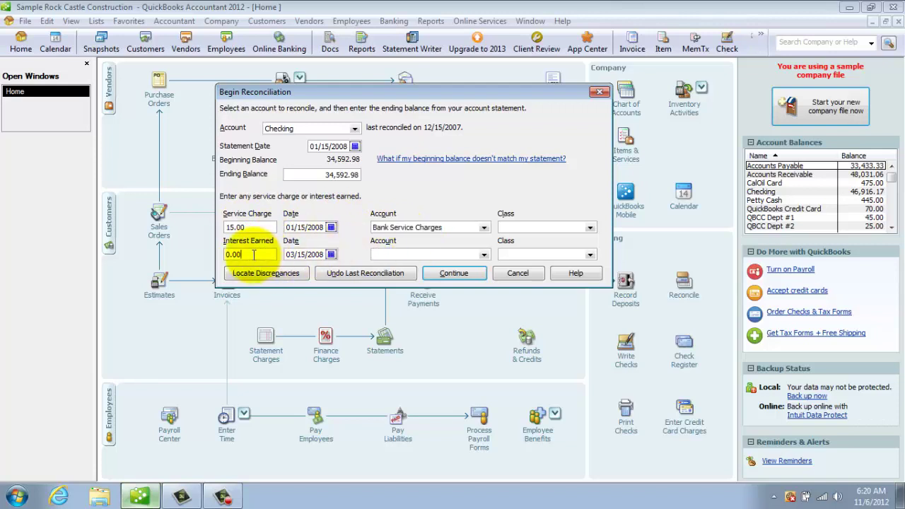
{"action": "key", "text": "BackSpace"}
{"action": "key", "text": "BackSpace"}
{"action": "key", "text": "BackSpace"}
{"action": "key", "text": "BackSpace"}
{"action": "type", "text": ".02"}
{"action": "key", "text": "Tab"}
{"action": "type", "text": "011508"}
{"action": "key", "text": "Tab"}
{"action": "type", "text": "Inter"}
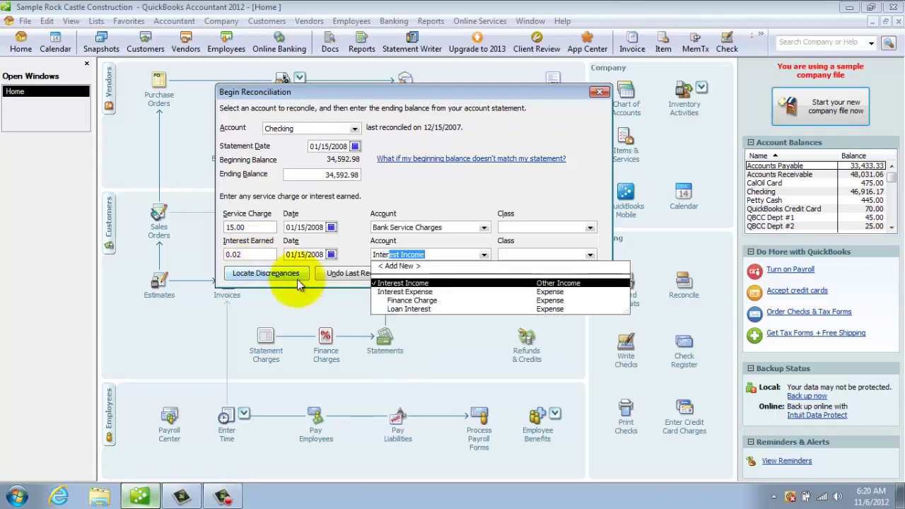
{"action": "left_click", "coordinate": [417, 284]}
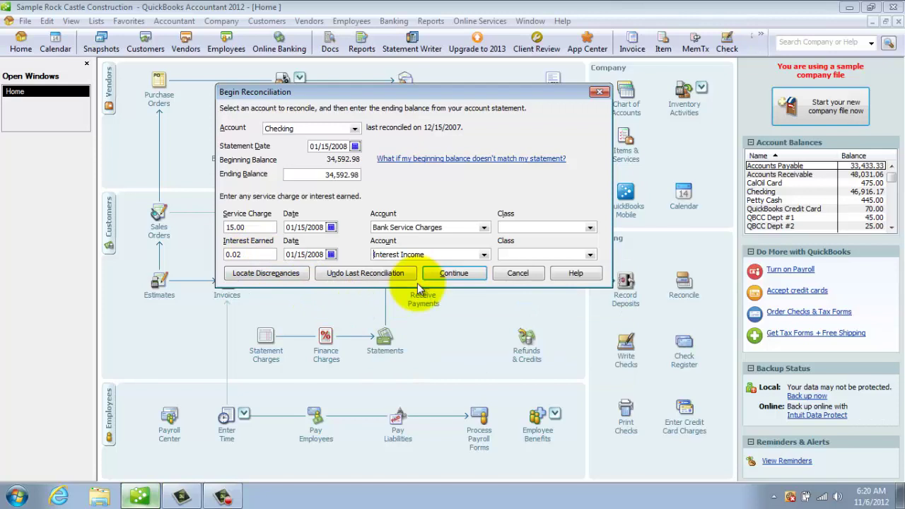
Continue to the Checking reconciliation, accepting the future-dated transactions, and hide transactions after the statement's end date.
{"action": "left_click", "coordinate": [467, 271]}
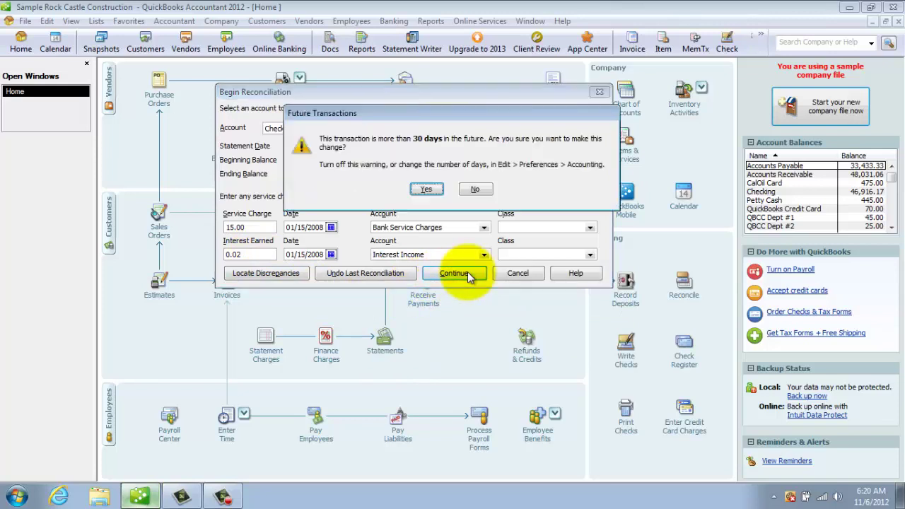
{"action": "left_click", "coordinate": [428, 192]}
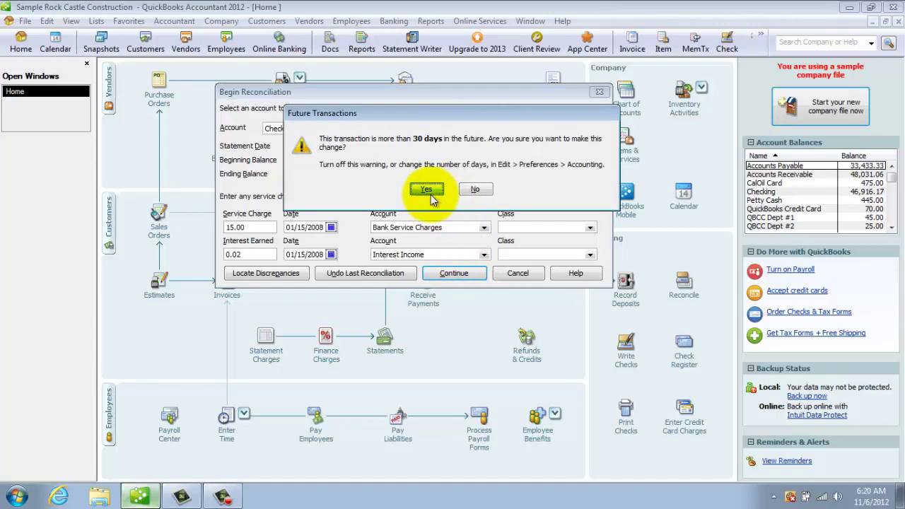
{"action": "left_click", "coordinate": [422, 182]}
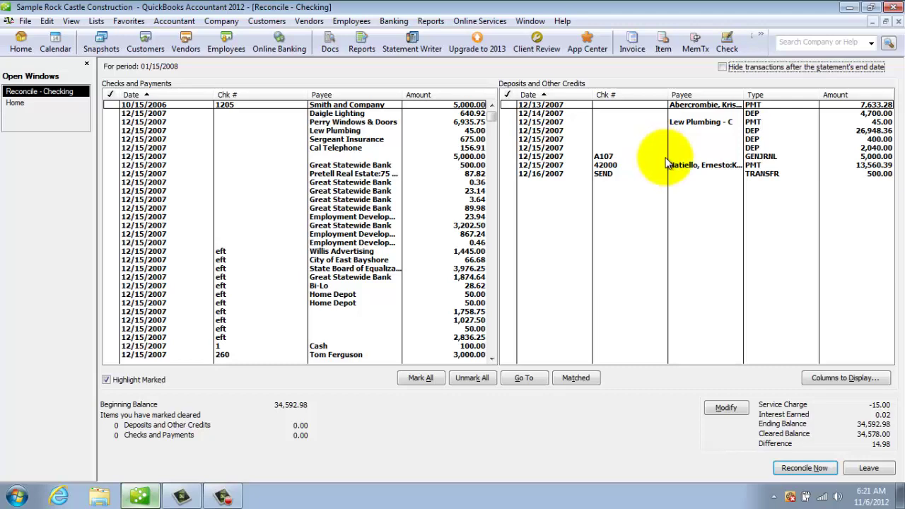
{"action": "left_click", "coordinate": [722, 68]}
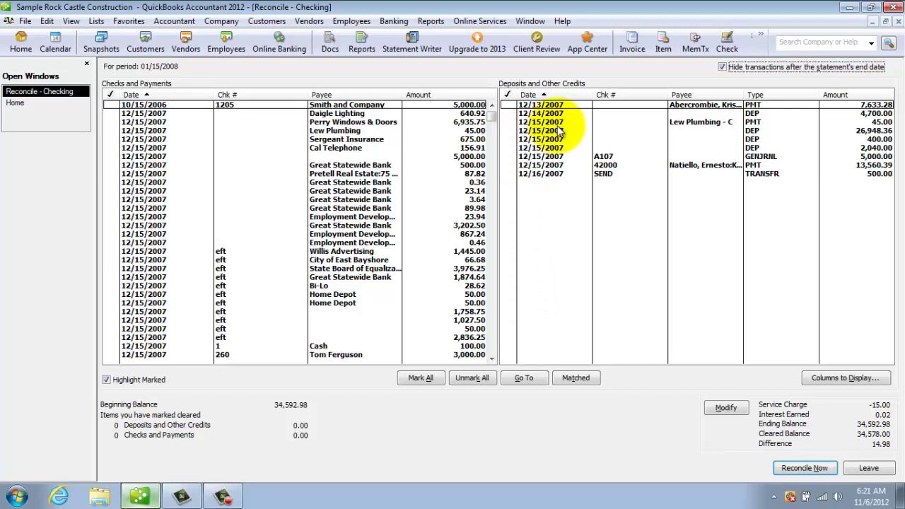
Mark every listed deposit and other credit, dated 12/13/2007 through 12/16/2007, as cleared.
{"action": "left_click", "coordinate": [509, 105]}
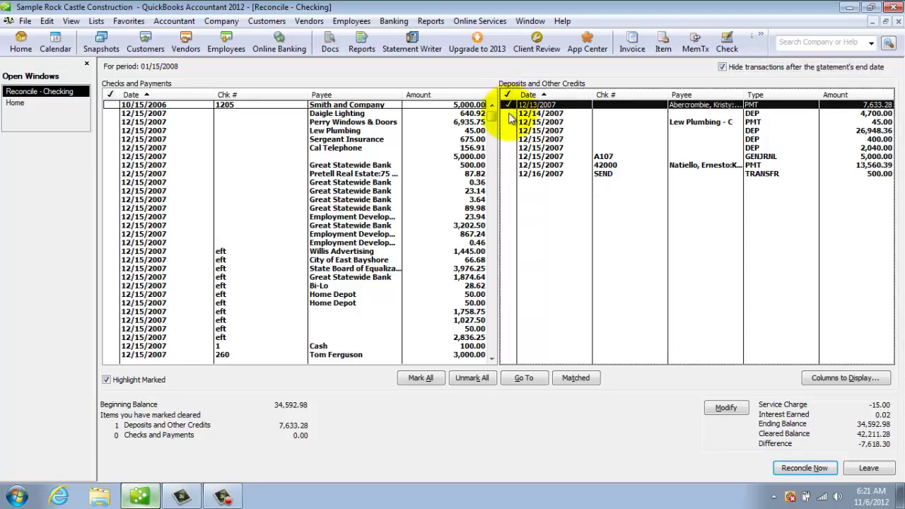
{"action": "left_click", "coordinate": [509, 113]}
{"action": "left_click", "coordinate": [509, 121]}
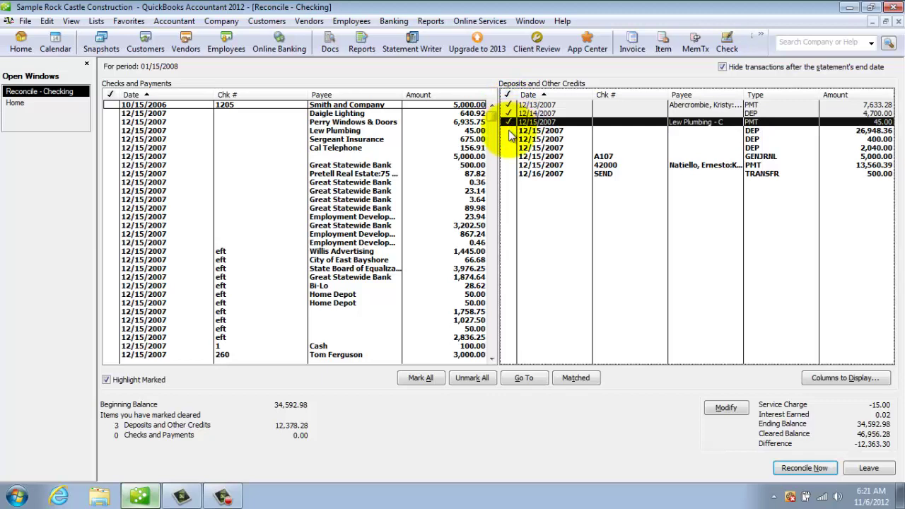
{"action": "left_click", "coordinate": [508, 130]}
{"action": "left_click", "coordinate": [508, 139]}
{"action": "left_click", "coordinate": [509, 147]}
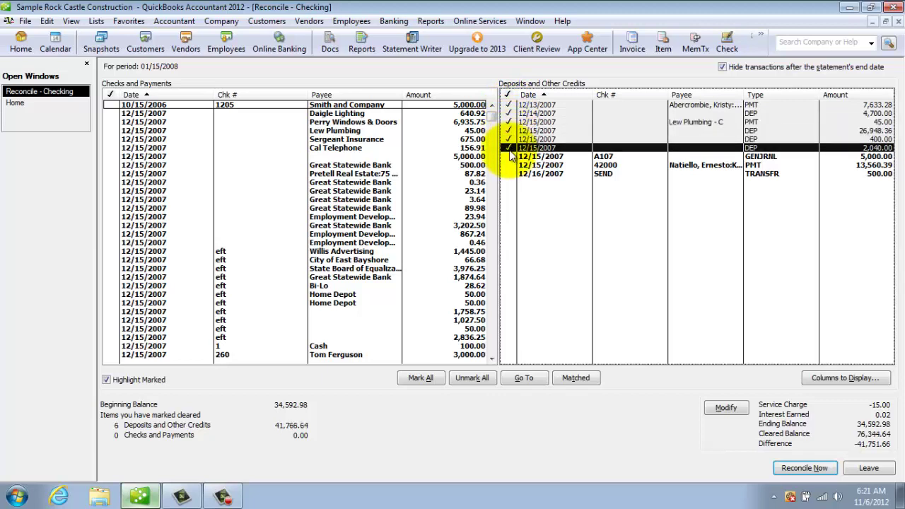
{"action": "left_click", "coordinate": [509, 156]}
{"action": "left_click", "coordinate": [509, 165]}
{"action": "left_click", "coordinate": [509, 173]}
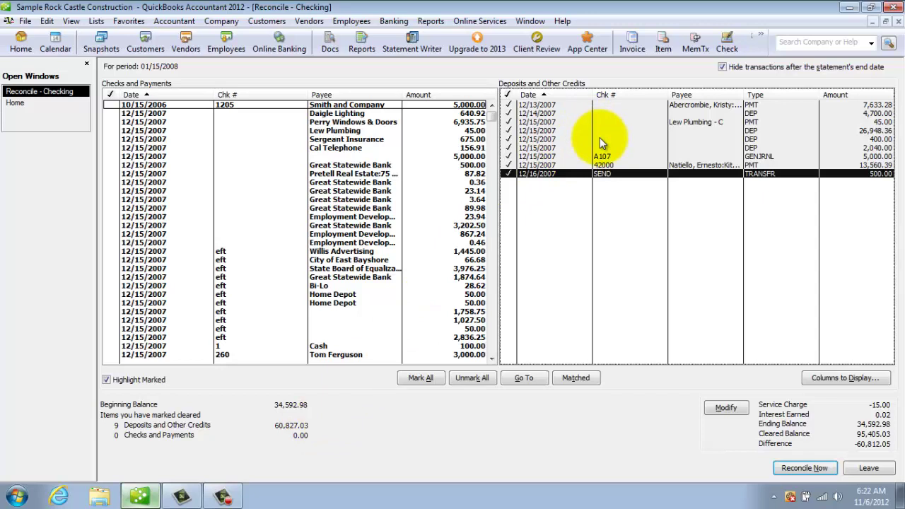
Sort the checks and payments by check number and mark checks 260, 294, 1204 and 1205 as cleared.
{"action": "left_click", "coordinate": [264, 94]}
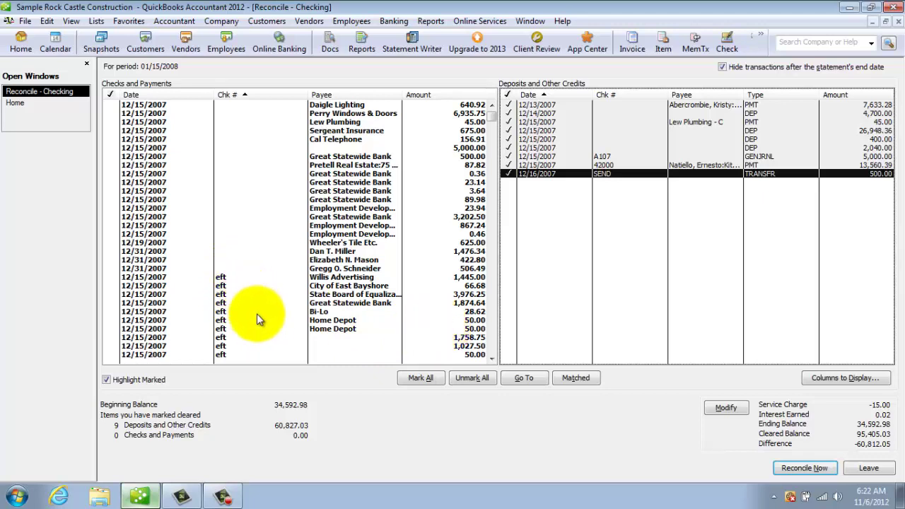
{"action": "left_click", "coordinate": [492, 359]}
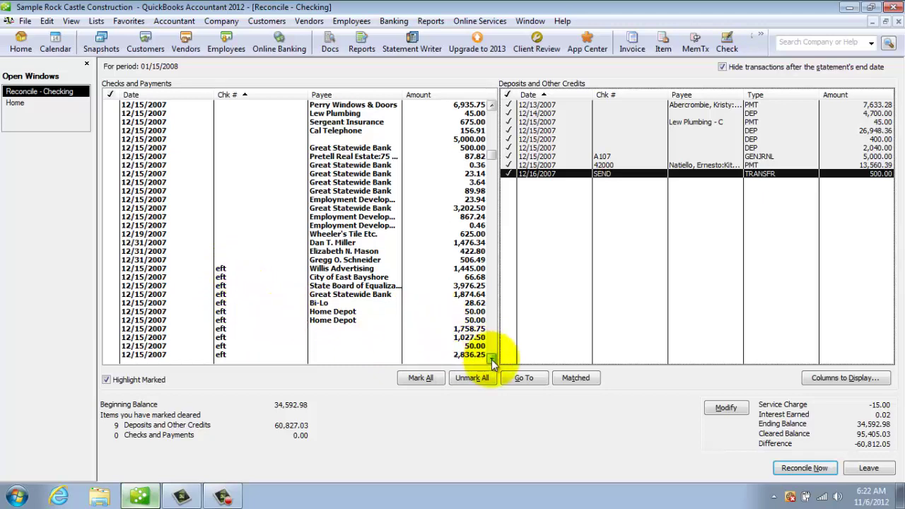
{"action": "left_click", "coordinate": [492, 359]}
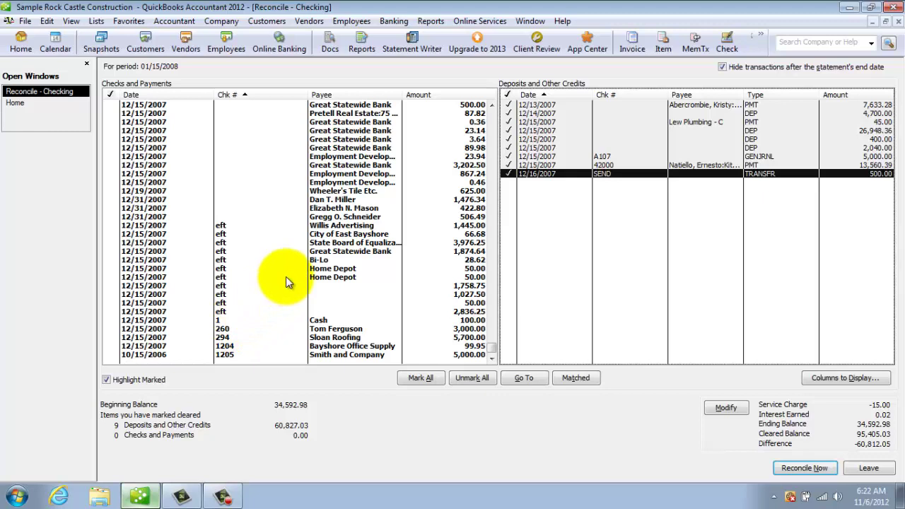
{"action": "left_click", "coordinate": [109, 329]}
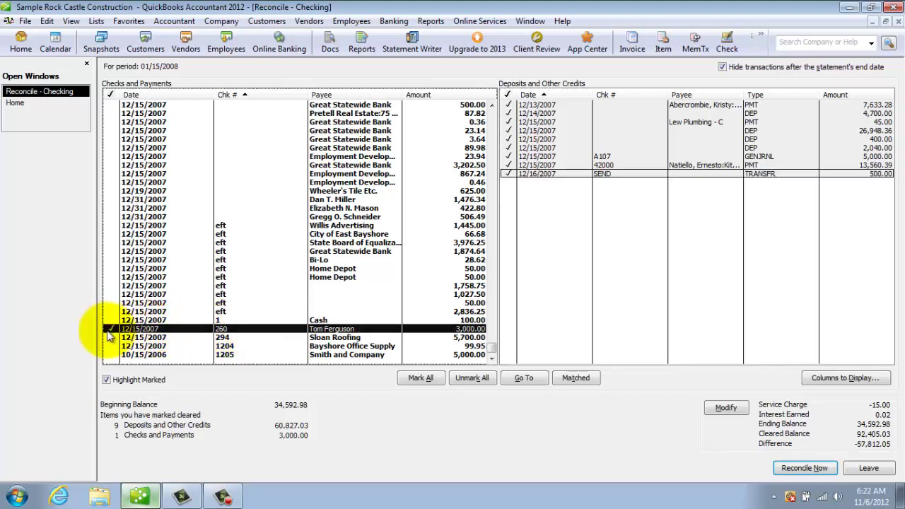
{"action": "left_click", "coordinate": [111, 338]}
{"action": "left_click", "coordinate": [111, 346]}
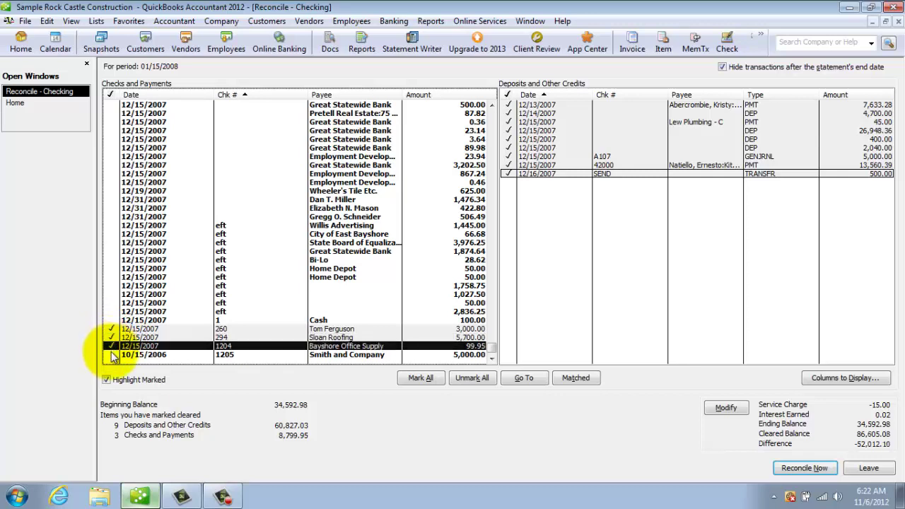
{"action": "left_click", "coordinate": [110, 354]}
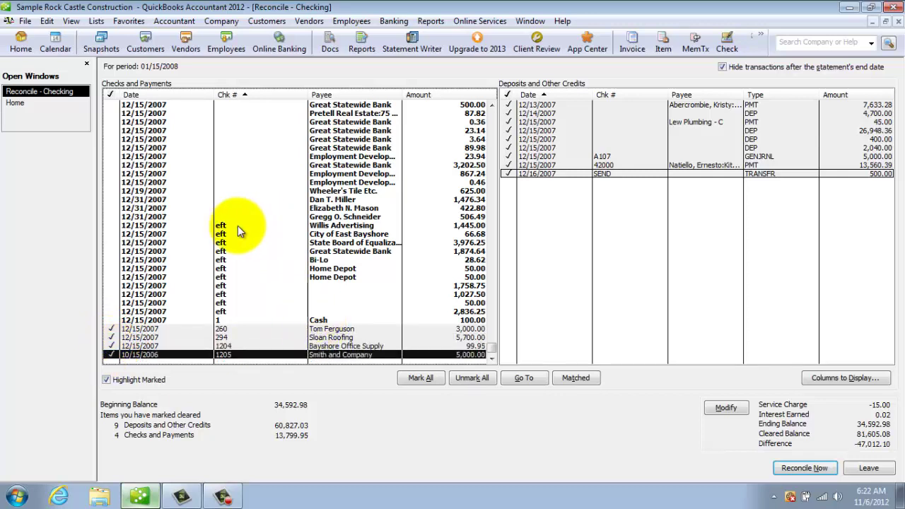
Mark the first six eft payments, from Willis Advertising through the first Home Depot, the payee-less 1,758.75 and 50.00 efts, and check 1 as cleared.
{"action": "left_click", "coordinate": [111, 225]}
{"action": "left_click", "coordinate": [111, 234]}
{"action": "left_click", "coordinate": [110, 243]}
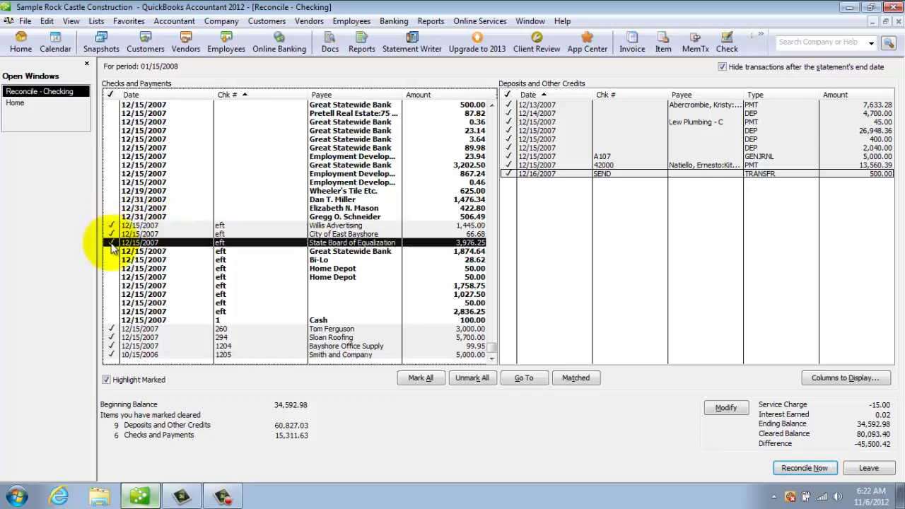
{"action": "left_click", "coordinate": [111, 251]}
{"action": "left_click", "coordinate": [111, 268]}
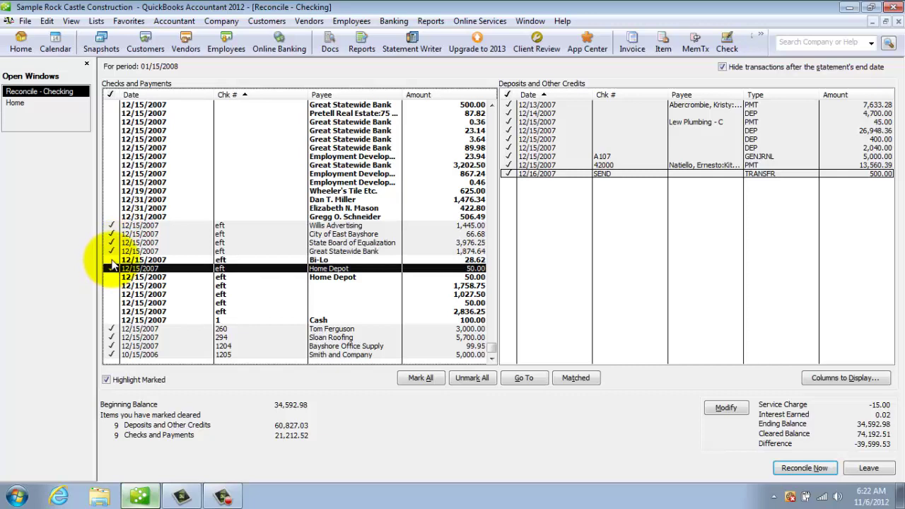
{"action": "left_click", "coordinate": [111, 260]}
{"action": "left_click", "coordinate": [111, 285]}
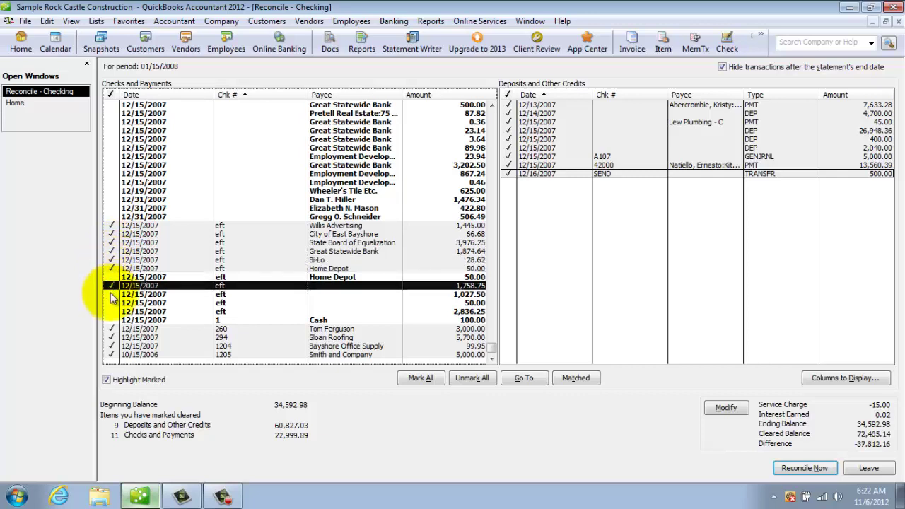
{"action": "left_click", "coordinate": [111, 303]}
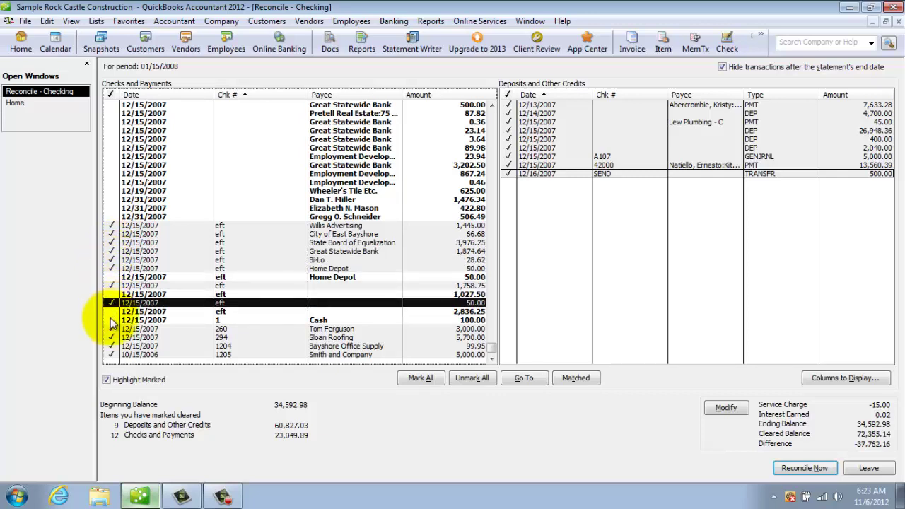
{"action": "left_click", "coordinate": [111, 320]}
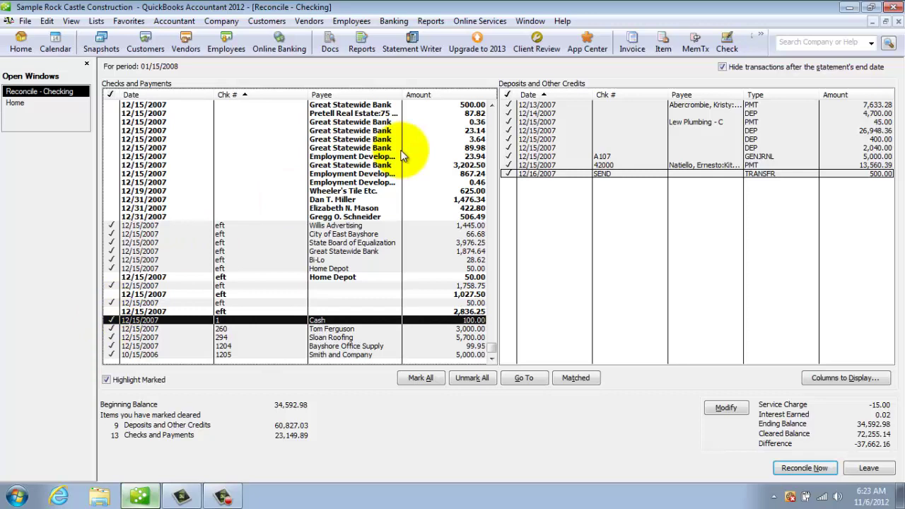